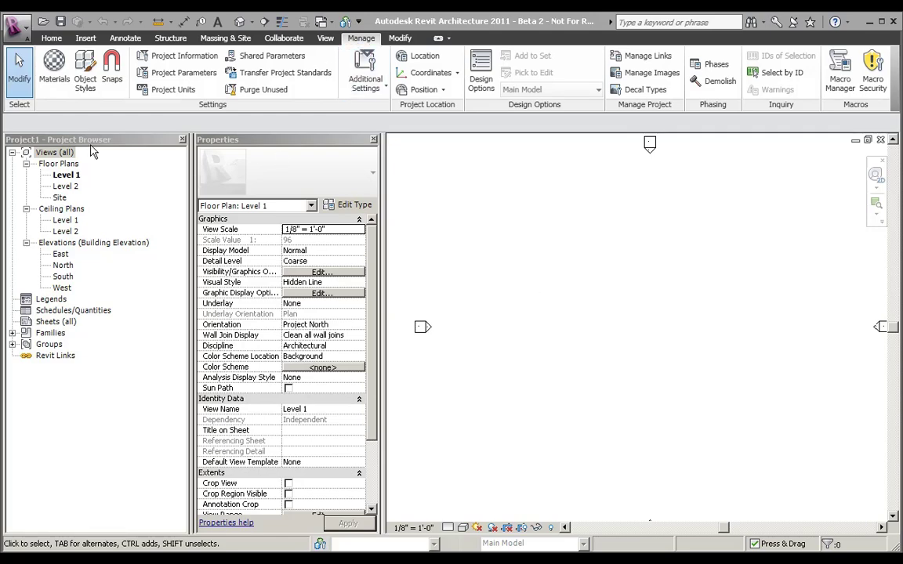
# Review the model categories' line weights, colors, patterns and materials in the project's Object Styles, including the Ceilings row.
pyautogui.click(84, 85)
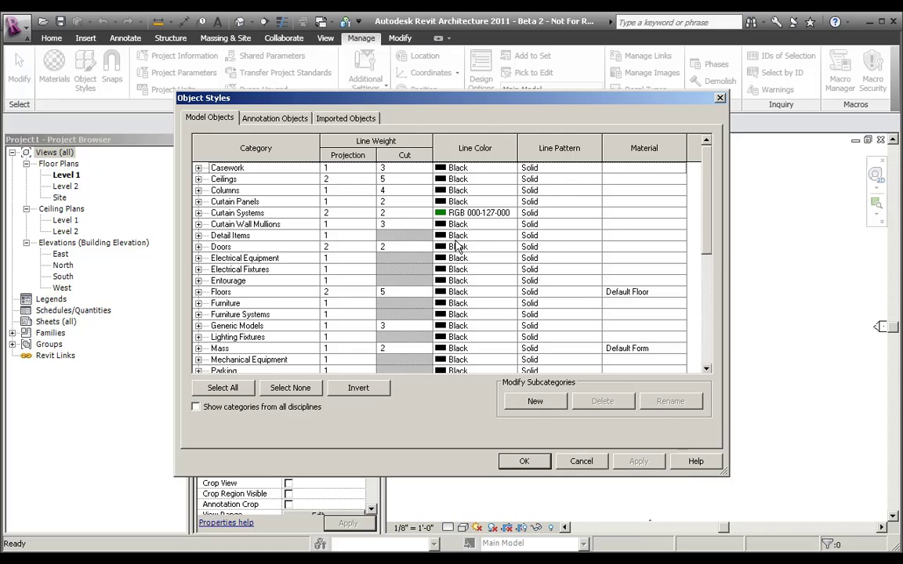
pyautogui.click(225, 179)
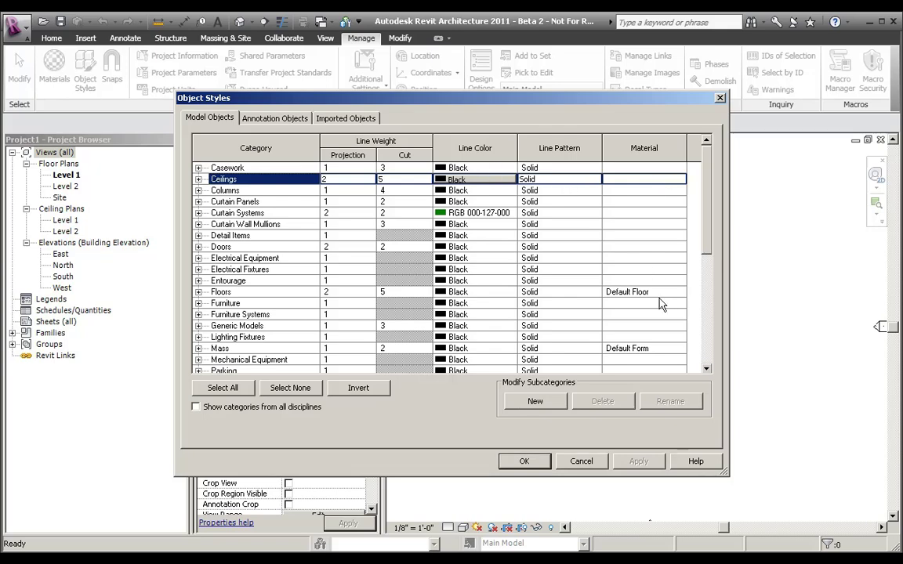
pyautogui.scroll(-1, 660, 304)
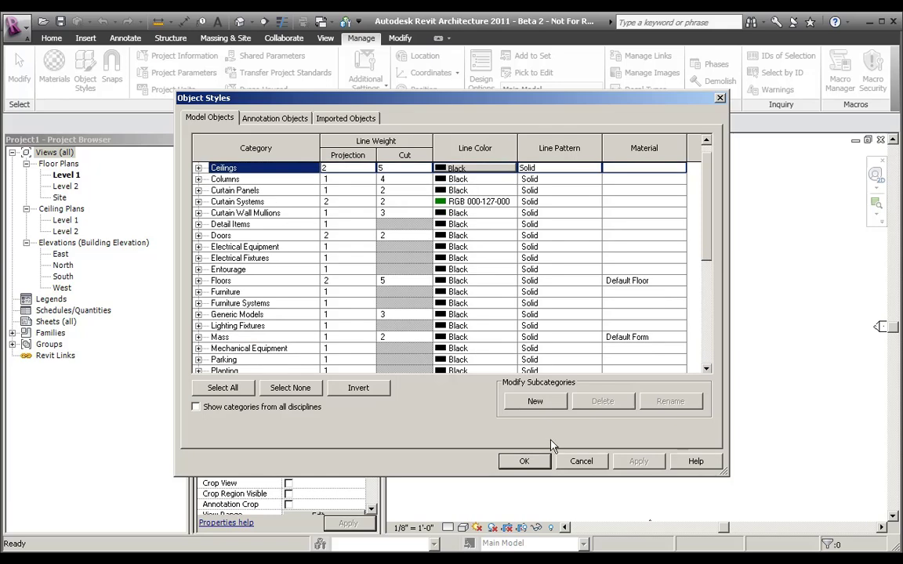
pyautogui.click(526, 462)
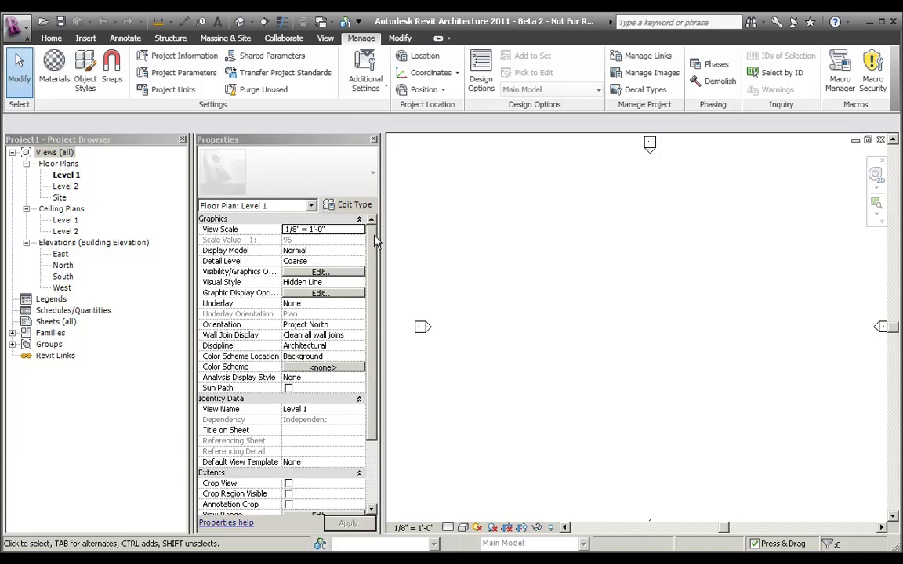
# Examine the model category overrides in the Level 1 floor plan's Visibility/Graphic Overrides, including the Curtain Wall Mullions row.
pyautogui.moveTo(376, 243)
pyautogui.mouseDown()
pyautogui.moveTo(375, 321)
pyautogui.moveTo(374, 248)
pyautogui.mouseUp()
pyautogui.scroll(4, 388, 241)
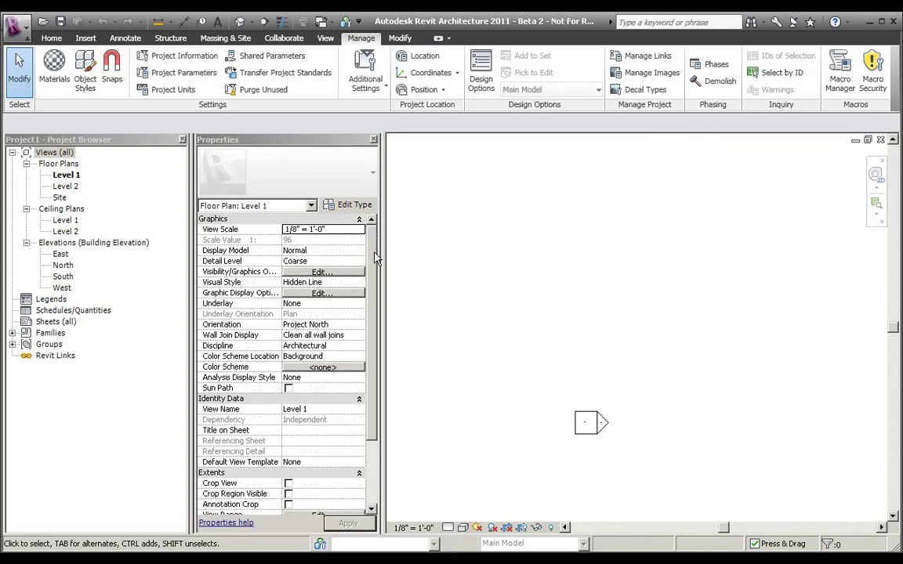
pyautogui.click(328, 275)
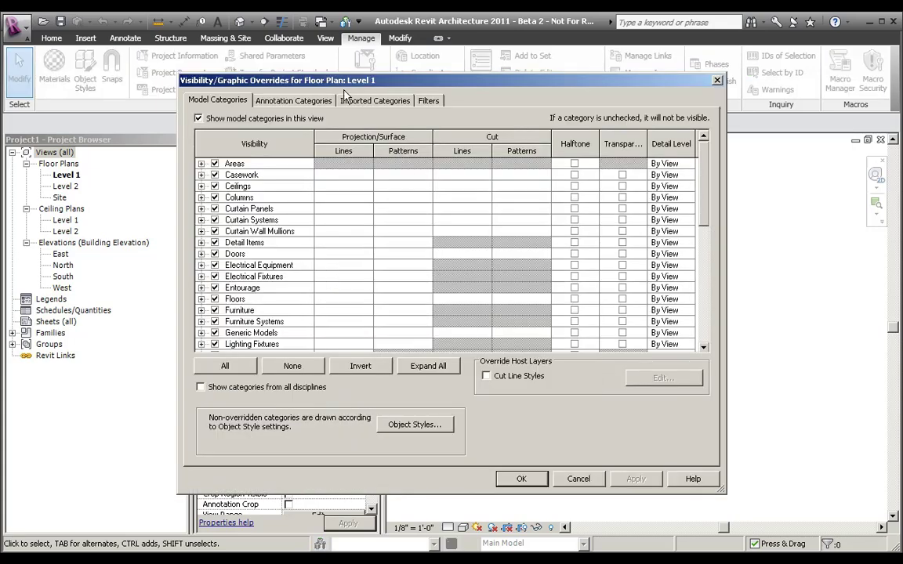
pyautogui.moveTo(343, 83); pyautogui.dragTo(335, 92)
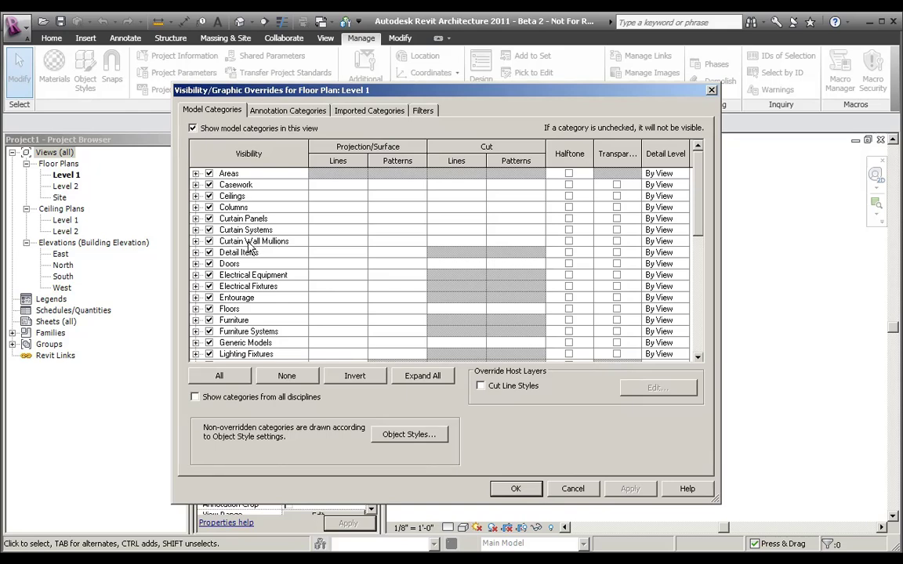
pyautogui.click(235, 241)
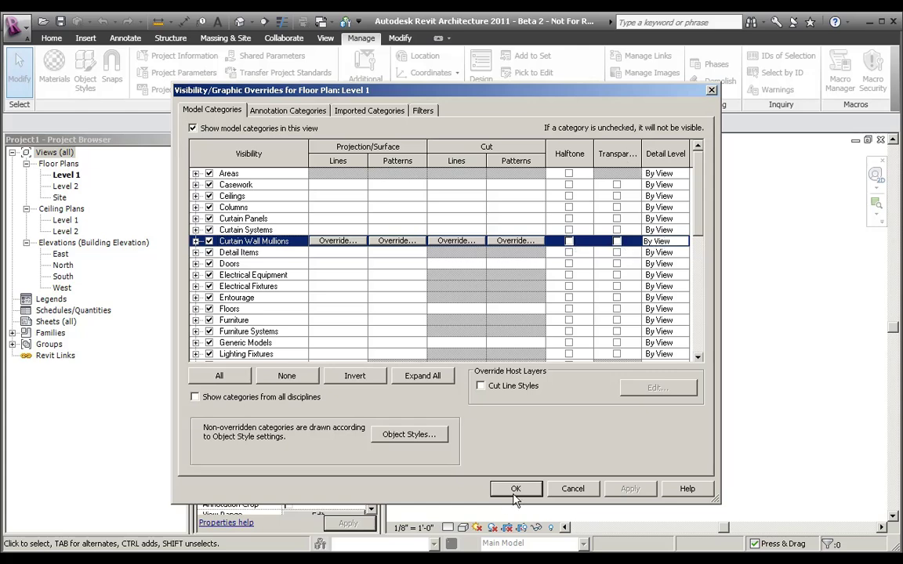
pyautogui.click(515, 488)
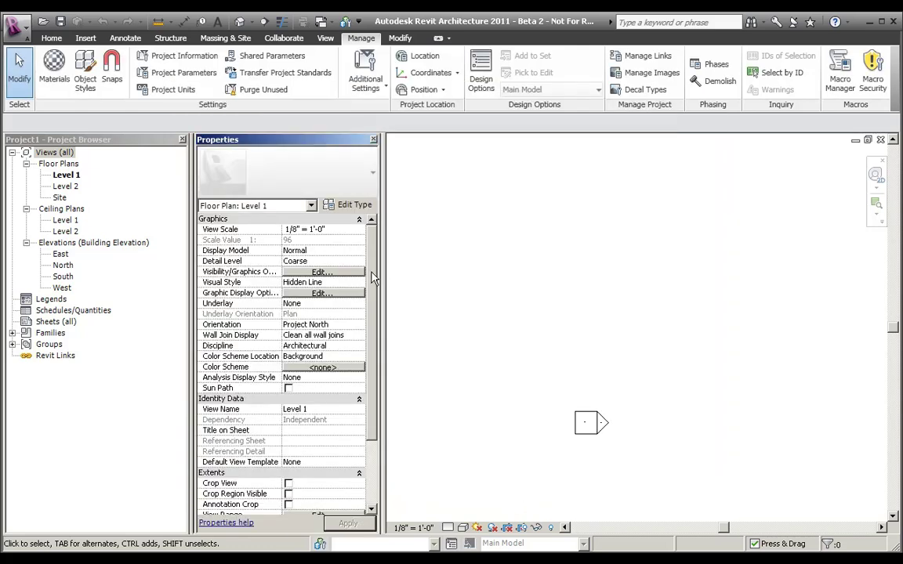
# Inspect the Level 1 floor plan's View Range, including the top, cut plane, bottom and view depth offsets.
pyautogui.scroll(-3, 364, 313)
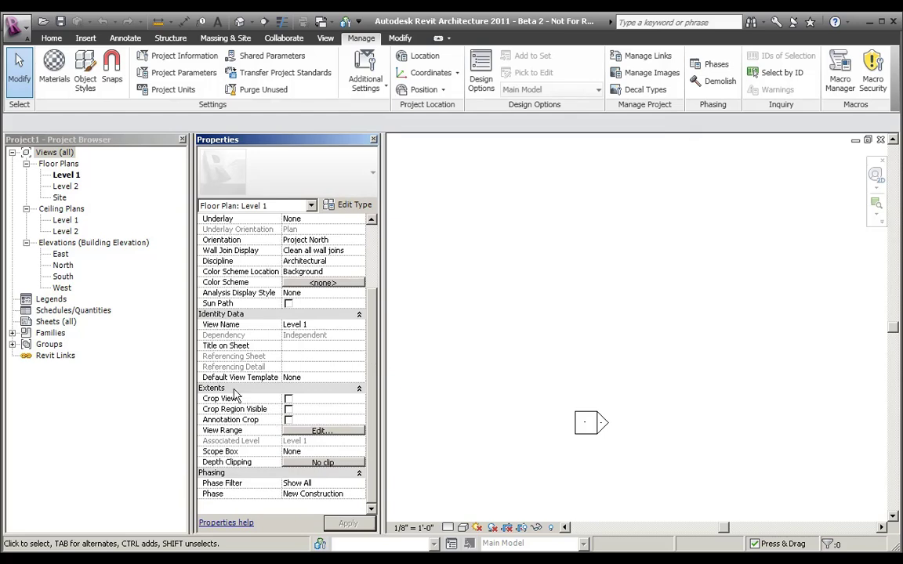
pyautogui.click(324, 432)
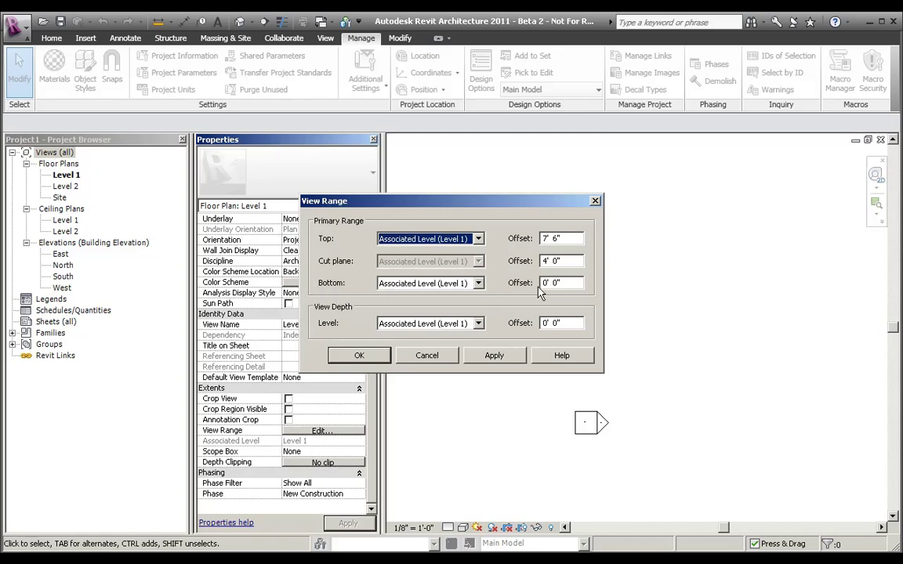
pyautogui.click(569, 284)
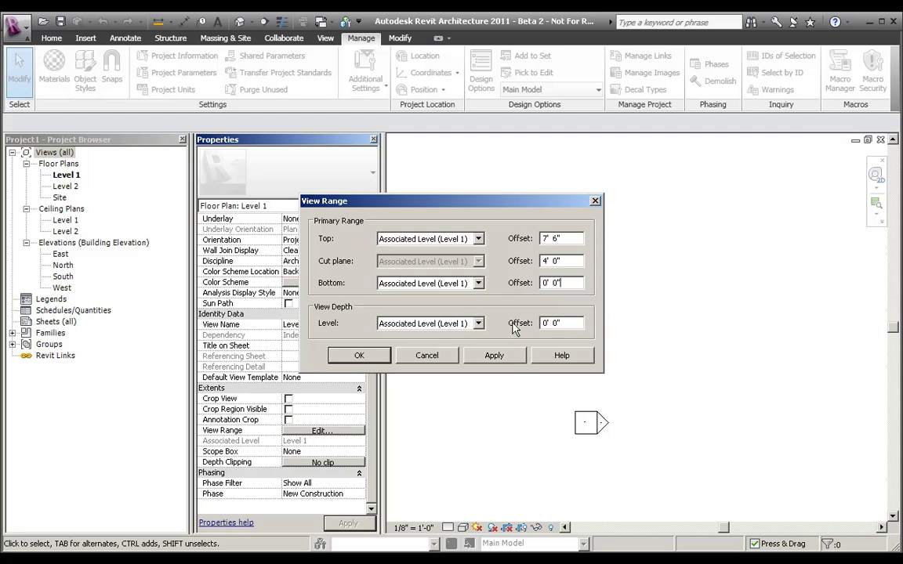
pyautogui.press('Return')
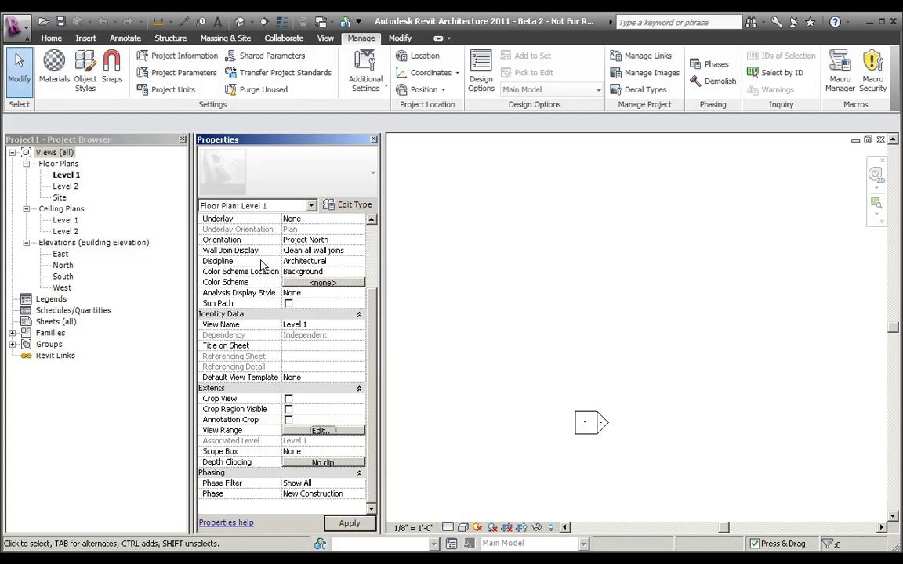
# Set the Level 1 floor plan's Discipline to Coordination.
pyautogui.click(223, 263)
pyautogui.click(360, 263)
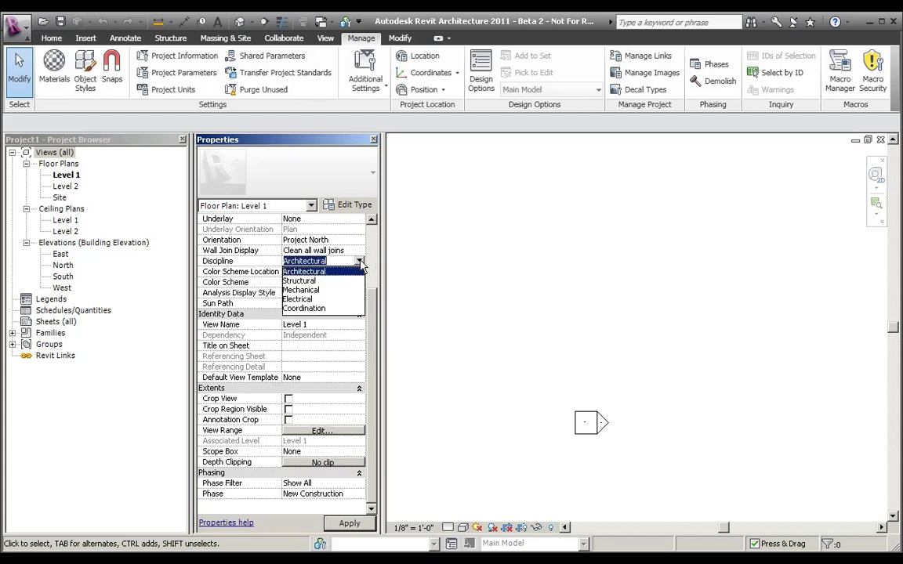
pyautogui.click(360, 262)
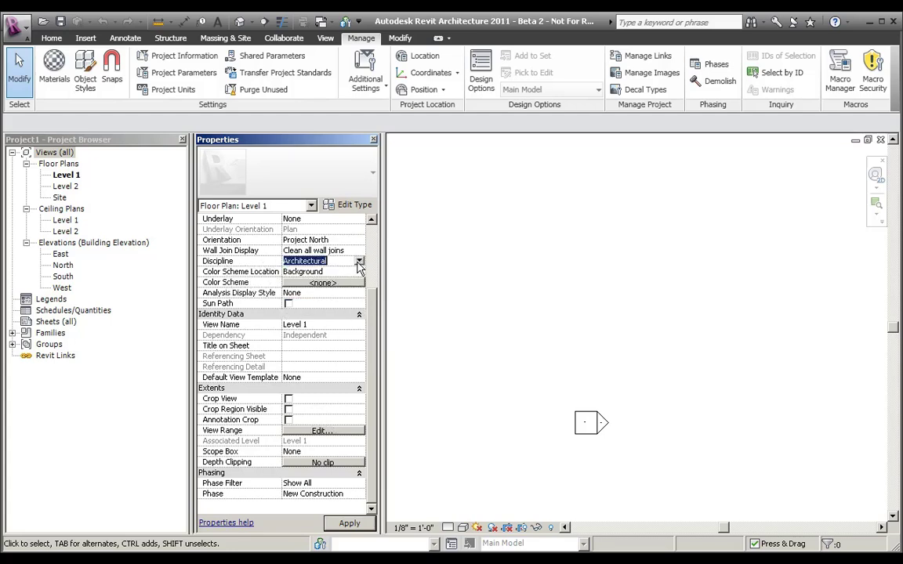
pyautogui.click(360, 262)
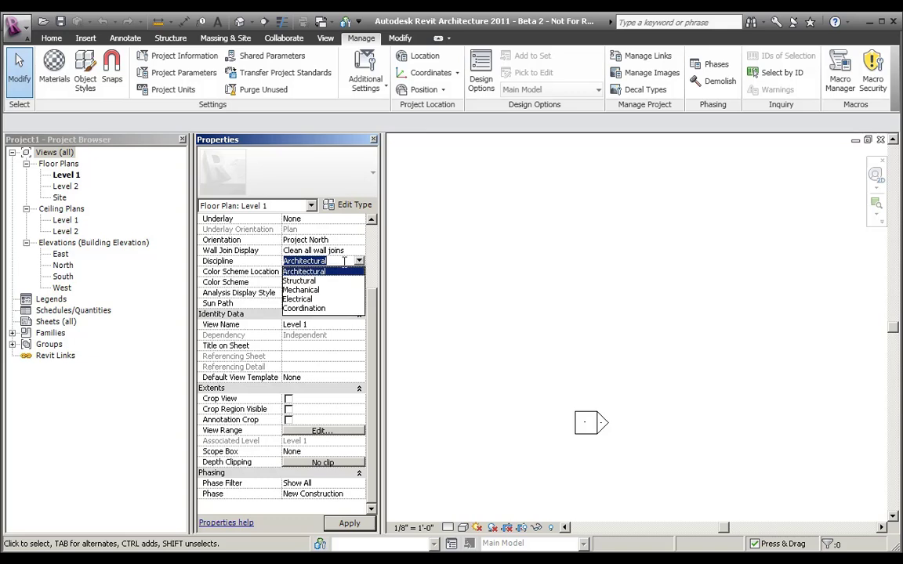
pyautogui.click(308, 309)
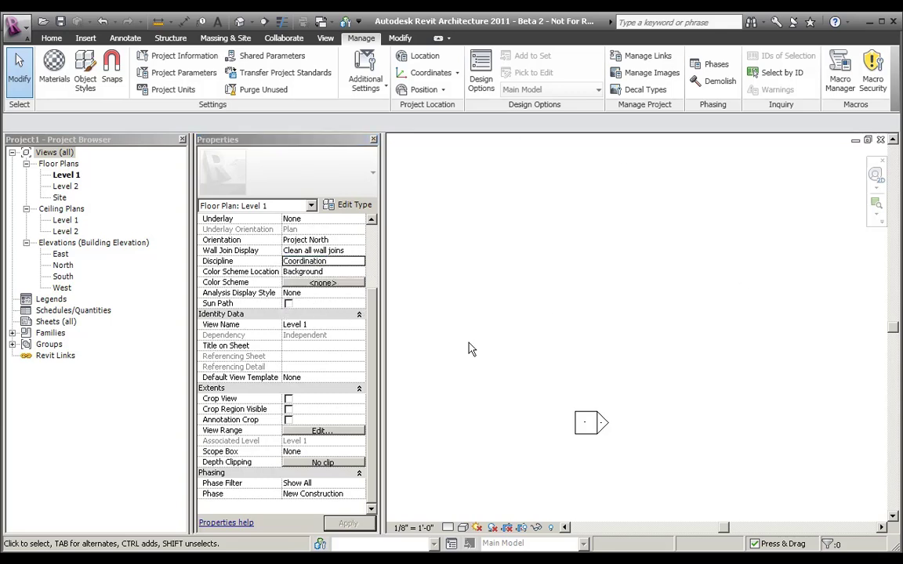
pyautogui.moveTo(612, 330); pyautogui.dragTo(672, 329, button='middle')
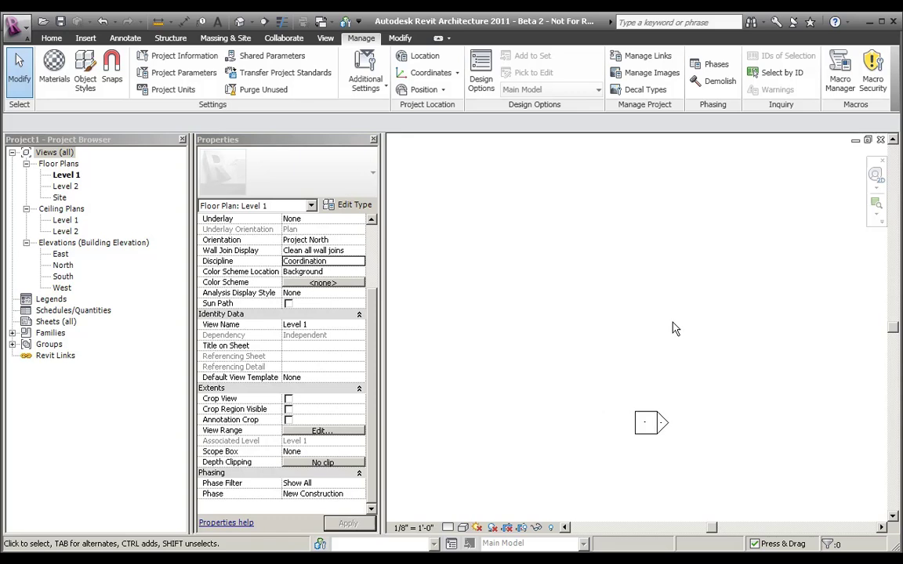
# Try the Structural discipline on the Level 1 floor plan and return it to Coordination.
pyautogui.click(363, 264)
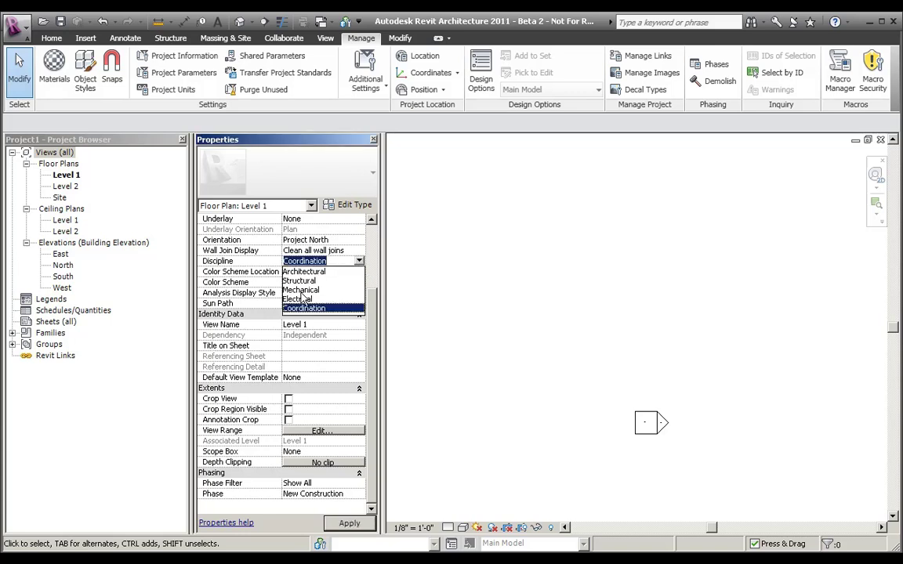
pyautogui.click(326, 281)
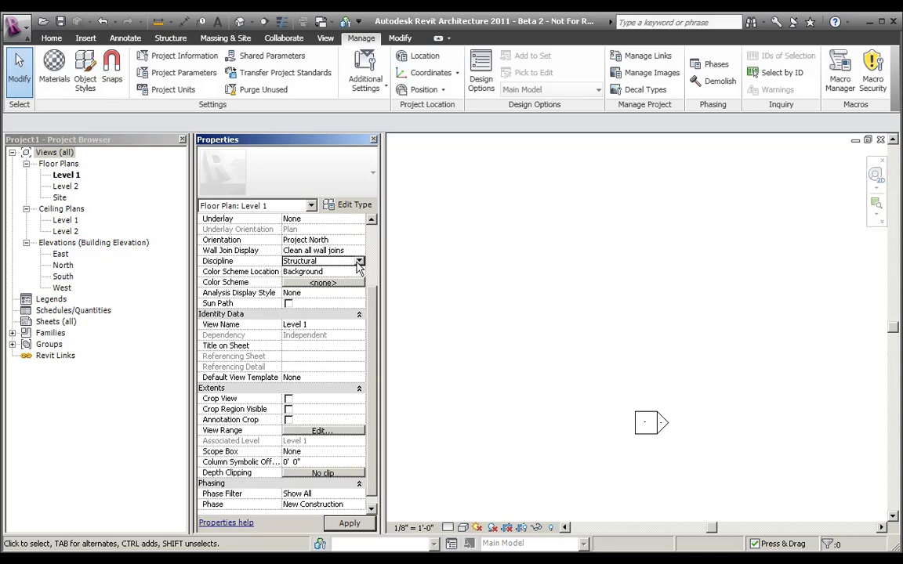
pyautogui.click(359, 261)
pyautogui.click(304, 308)
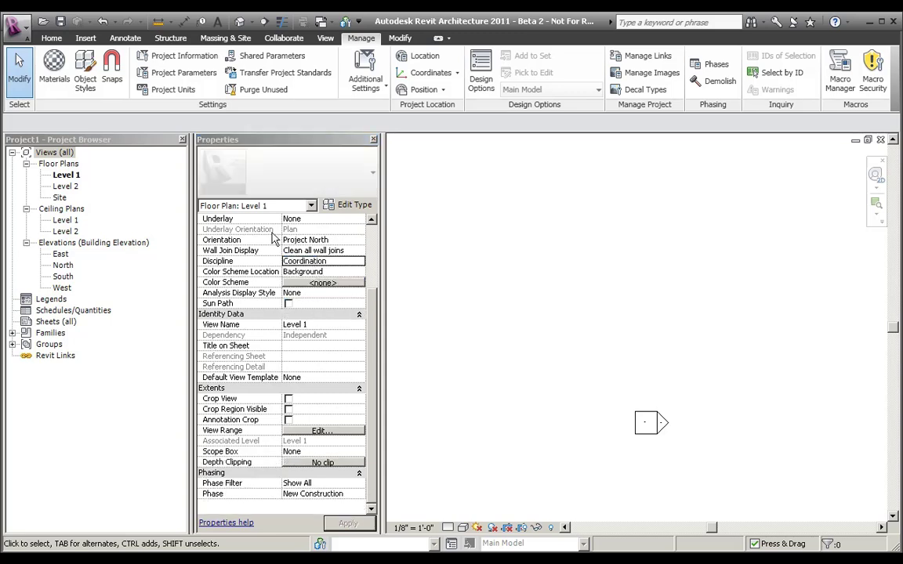
# Create a new view filter alongside Interior from the Level 1 floor plan's Visibility/Graphic Overrides.
pyautogui.scroll(3, 345, 258)
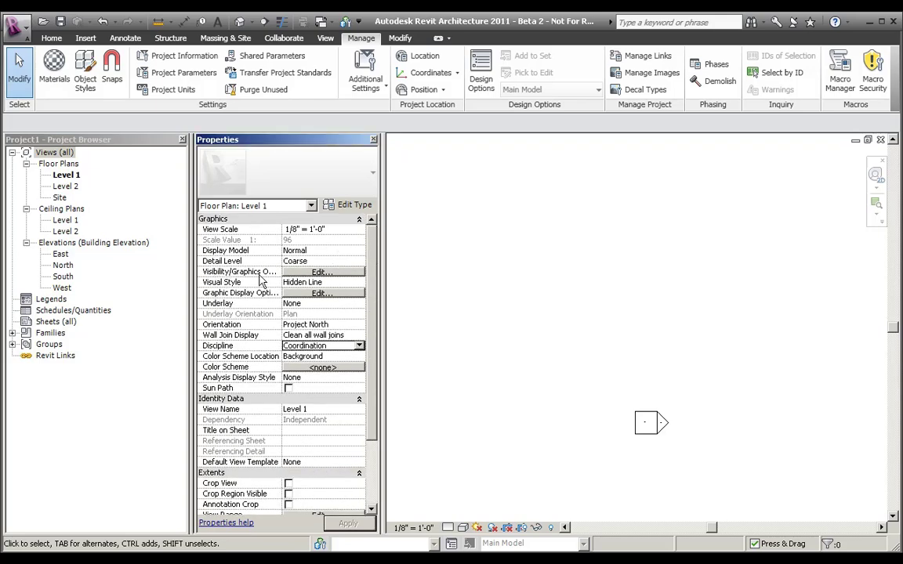
pyautogui.click(318, 272)
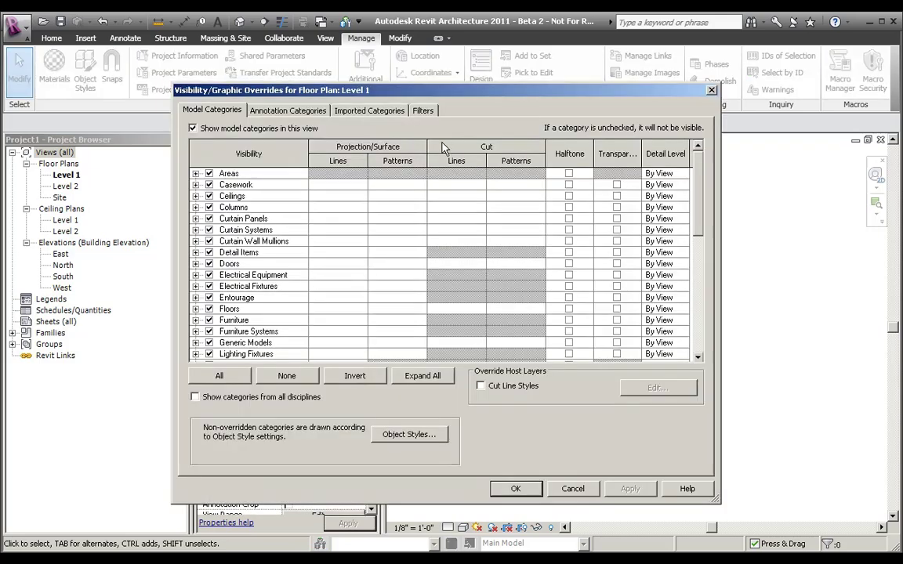
pyautogui.click(424, 111)
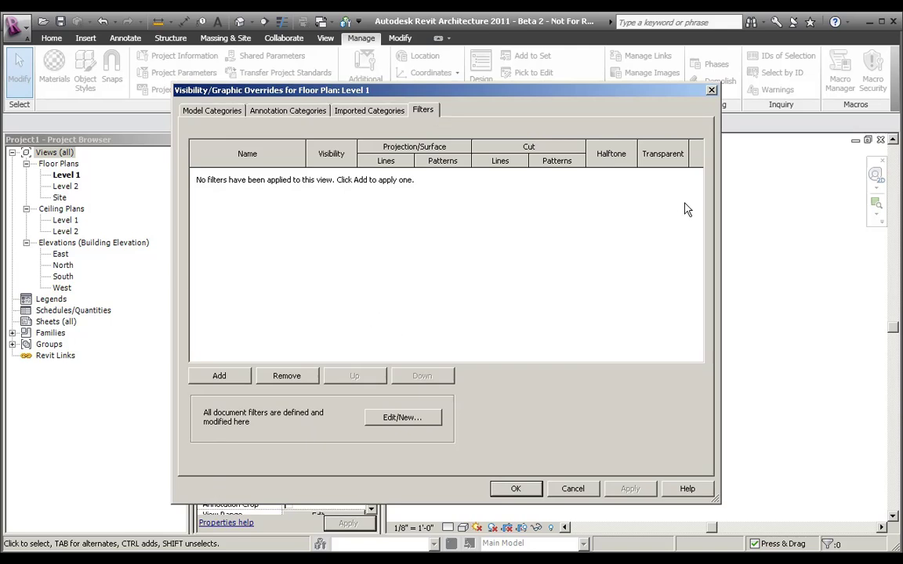
pyautogui.click(228, 378)
pyautogui.click(362, 221)
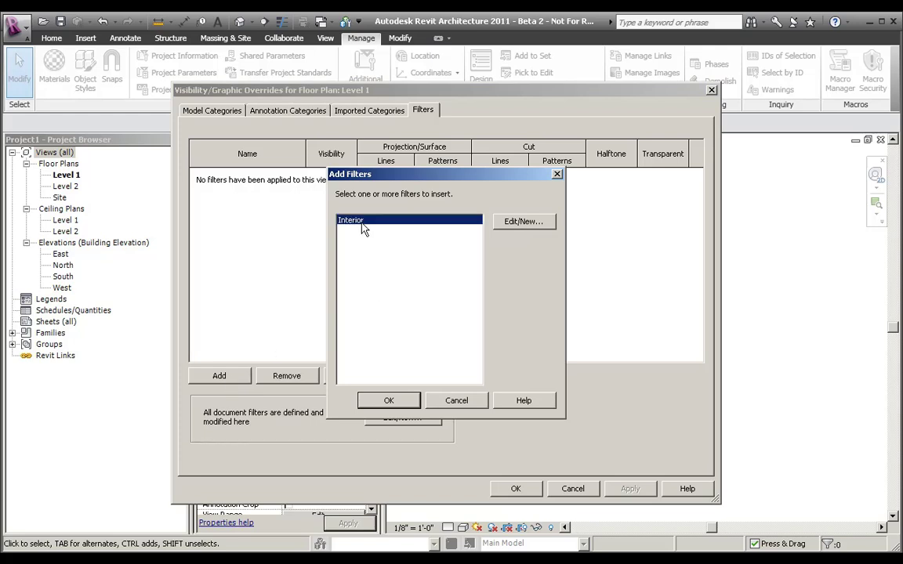
pyautogui.click(518, 223)
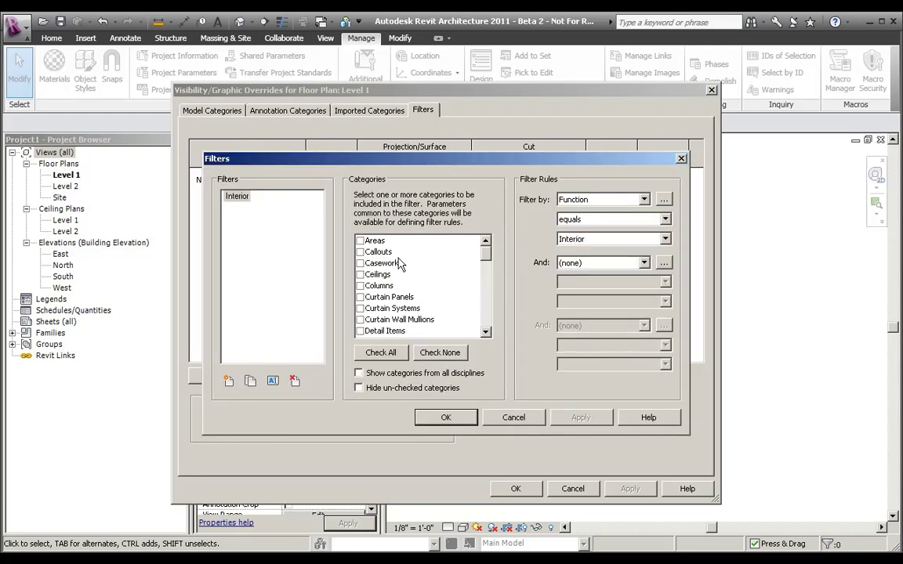
pyautogui.click(251, 197)
pyautogui.click(228, 381)
pyautogui.click(441, 311)
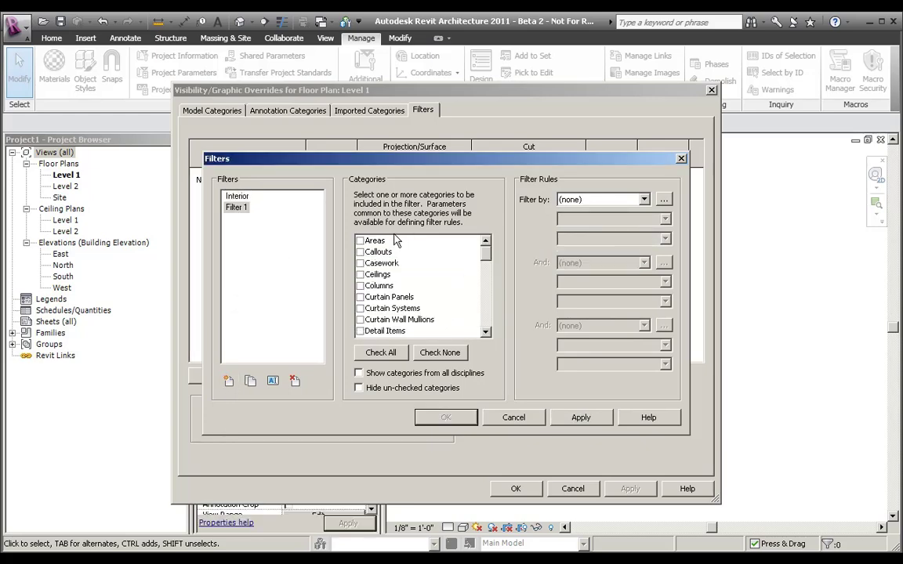
# Include the Walls category in the new filter and define its rule as Cost equals 100.
pyautogui.moveTo(486, 252); pyautogui.dragTo(485, 323)
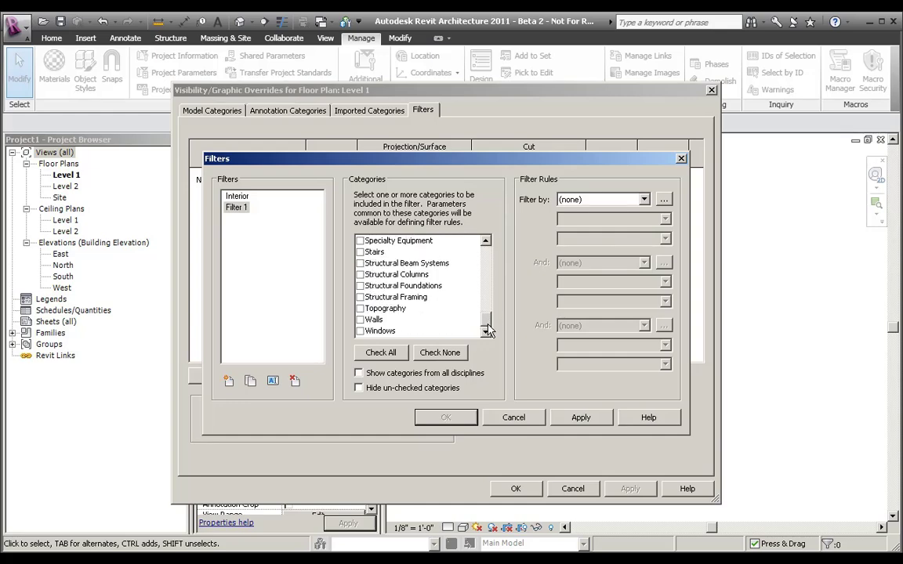
pyautogui.click(360, 321)
pyautogui.click(600, 200)
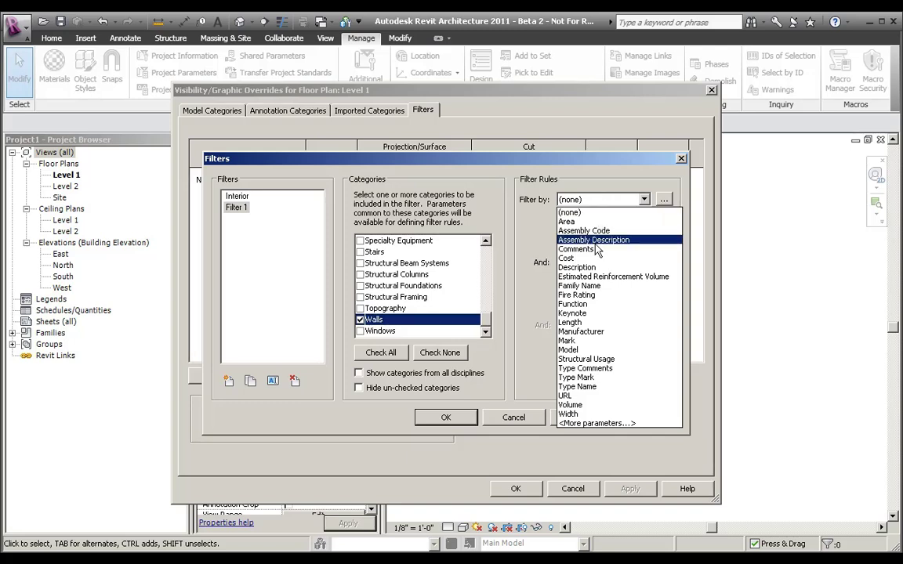
pyautogui.click(594, 258)
pyautogui.click(592, 239)
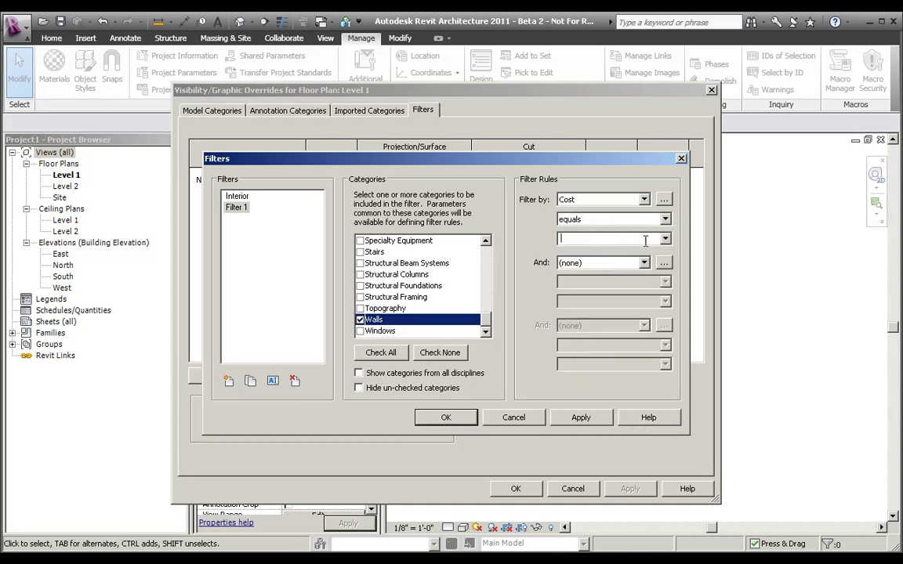
pyautogui.write('100')
pyautogui.click(446, 418)
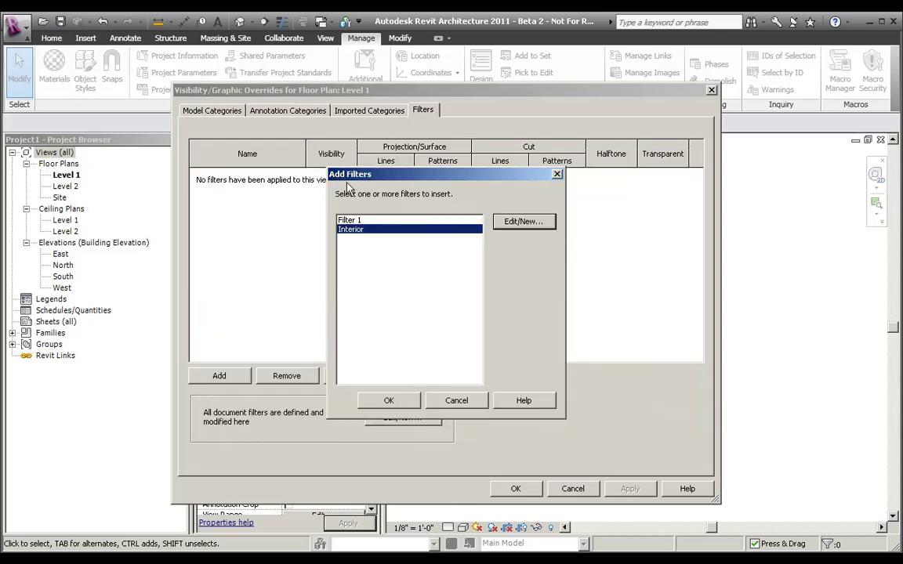
# Add the Interior filter and the new wall cost filter to the Level 1 view and turn off visibility for both.
pyautogui.keyDown('ctrl'); pyautogui.click(353, 220); pyautogui.keyUp('ctrl')
pyautogui.click(389, 400)
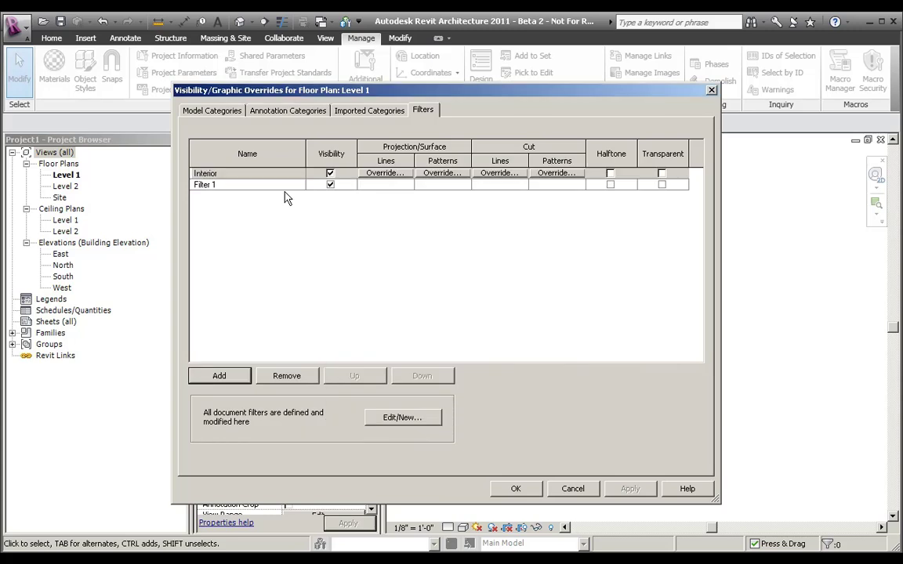
pyautogui.click(237, 185)
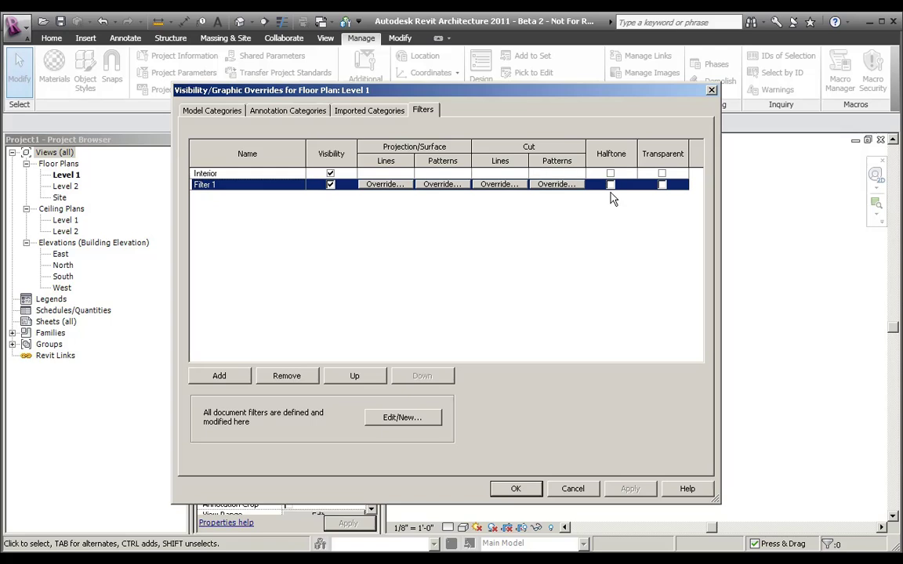
pyautogui.click(330, 185)
pyautogui.click(330, 174)
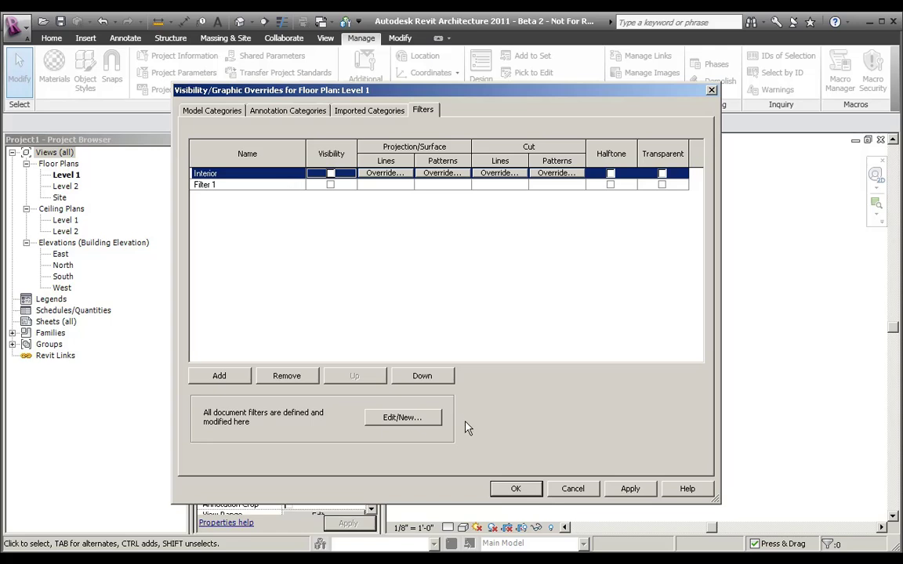
pyautogui.click(514, 487)
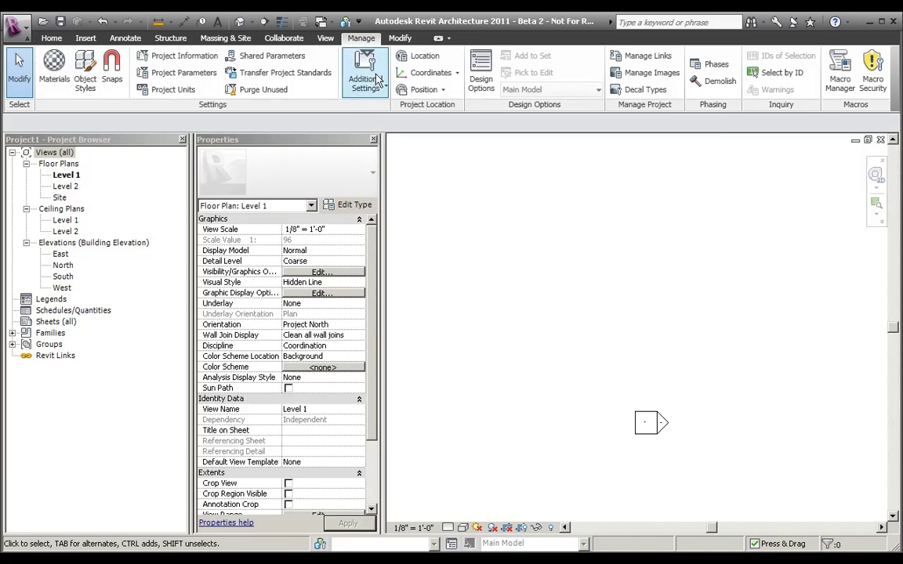
# Review the graphics and render appearance settings of the Acoustic Ceiling Tile 24" x 24" material, then close the materials without changes.
pyautogui.click(49, 68)
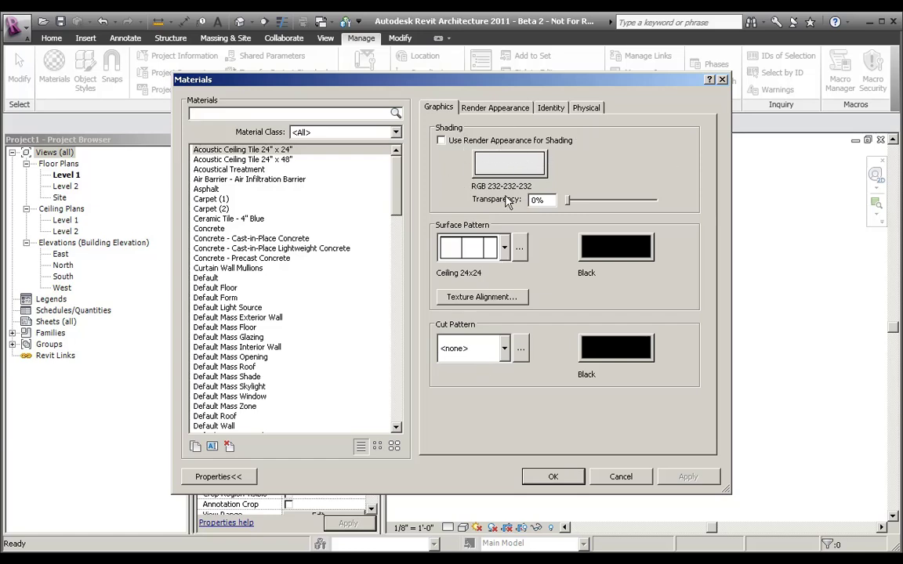
pyautogui.click(502, 113)
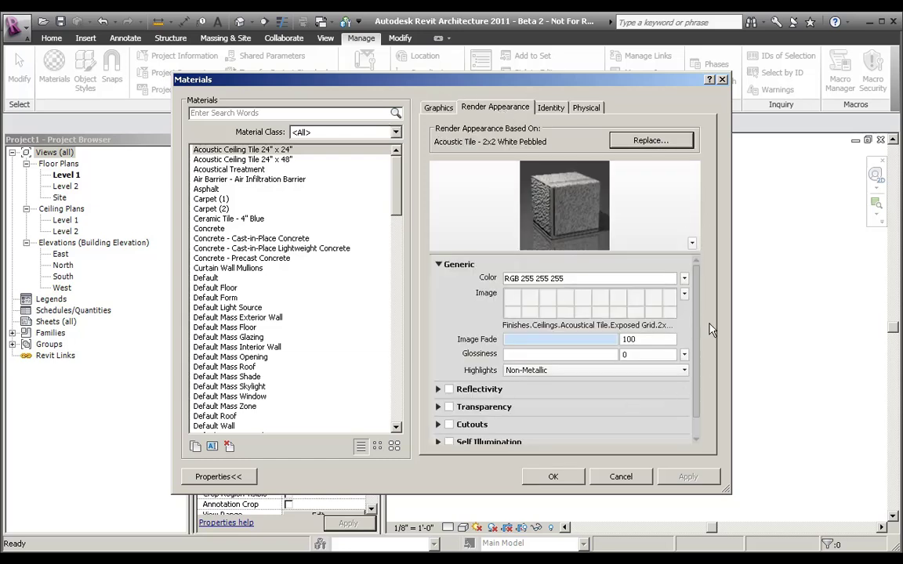
pyautogui.moveTo(696, 287); pyautogui.dragTo(700, 357)
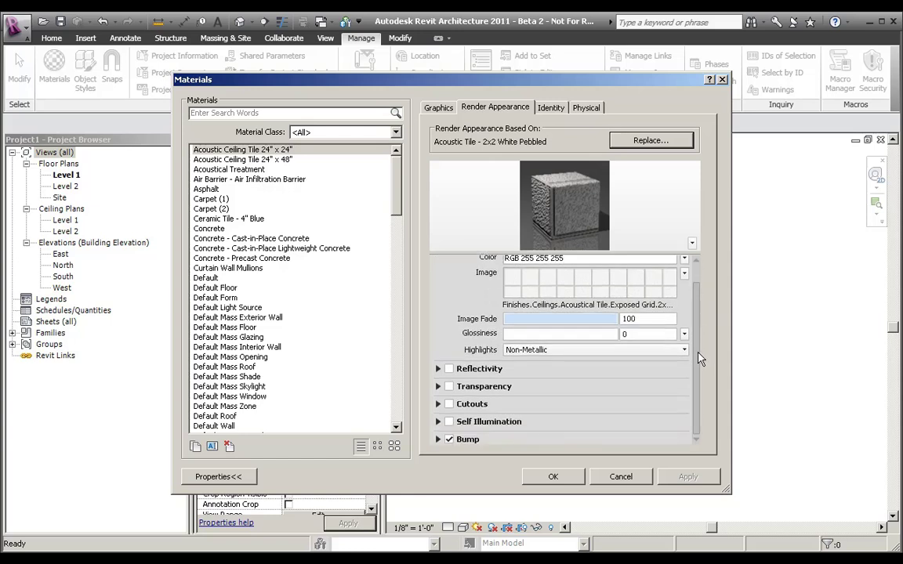
pyautogui.click(696, 261)
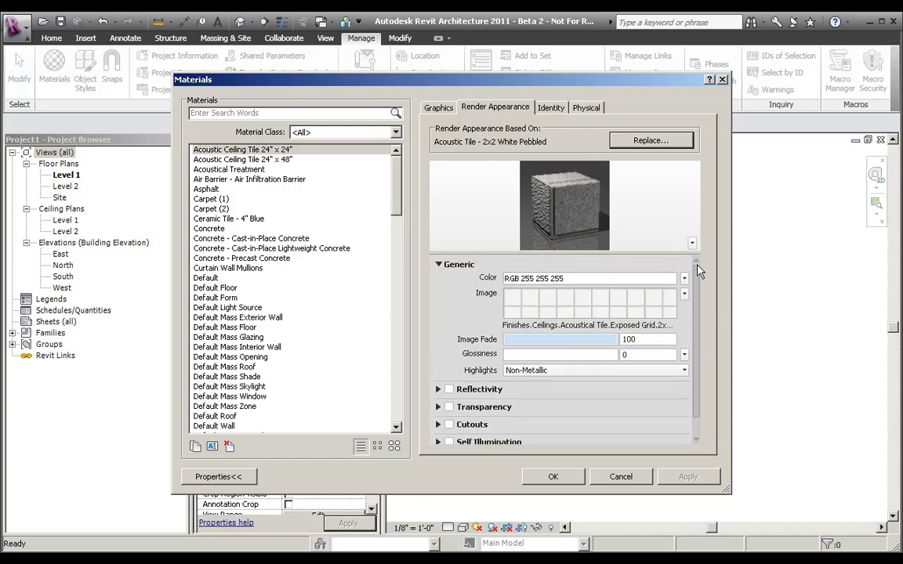
pyautogui.click(630, 477)
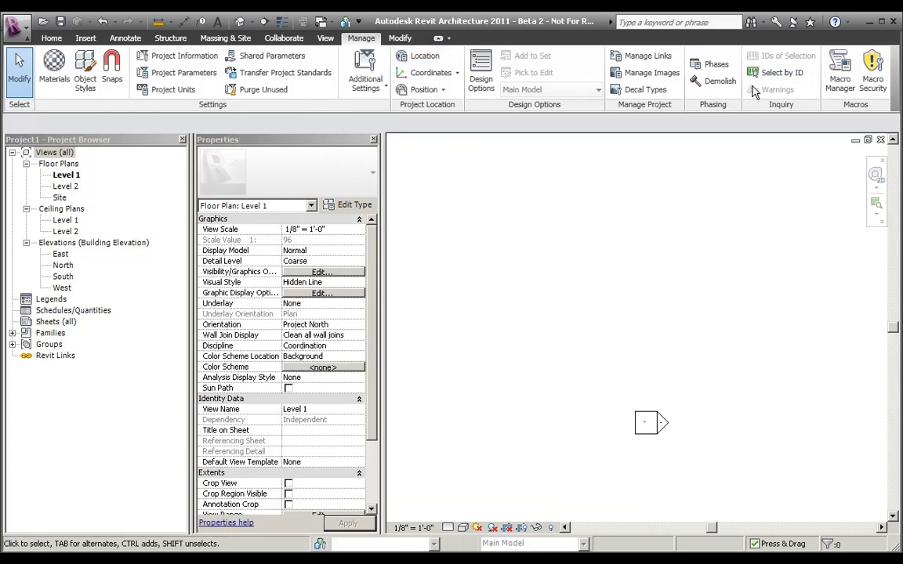
# Examine the project phases and phase filters, including the display options for new elements in the Show Complete filter.
pyautogui.click(724, 70)
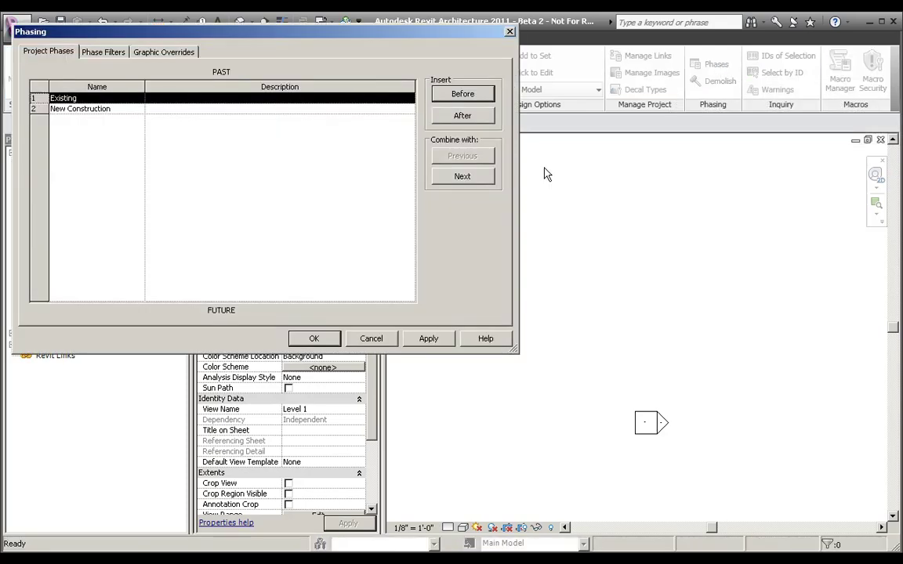
pyautogui.moveTo(241, 38); pyautogui.dragTo(429, 125)
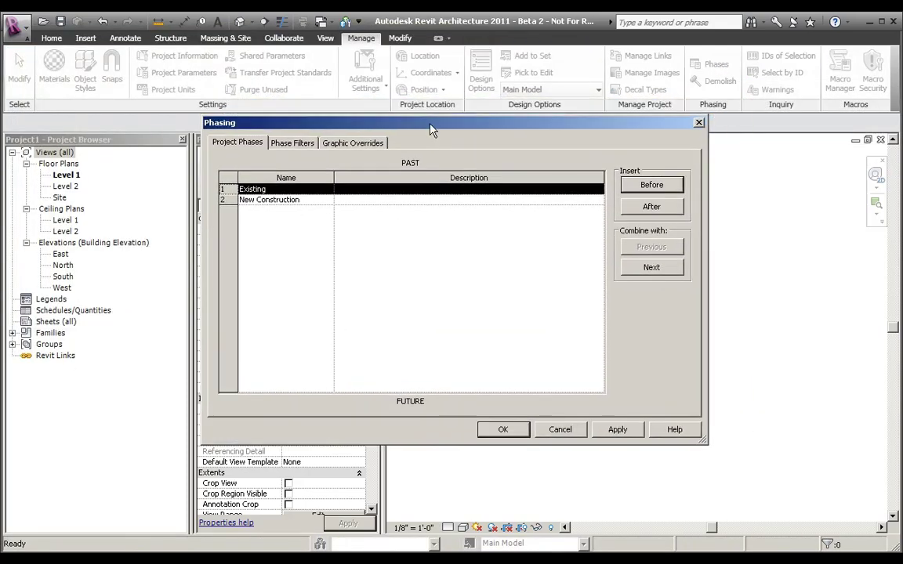
pyautogui.click(300, 145)
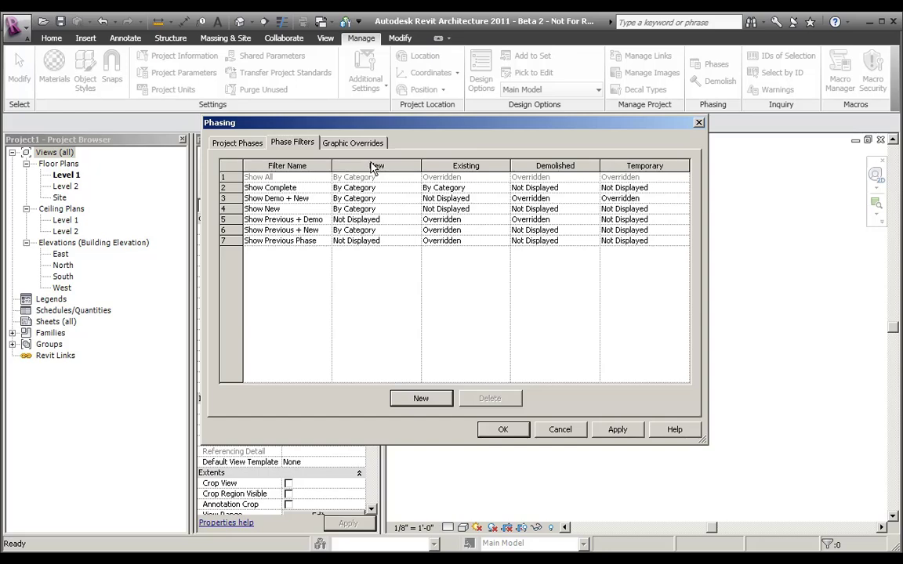
pyautogui.click(413, 188)
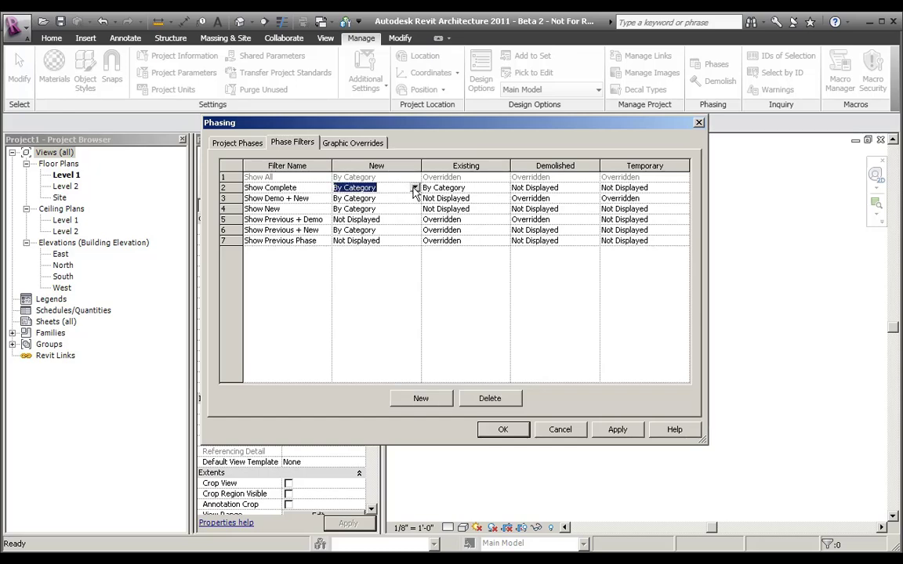
pyautogui.click(415, 189)
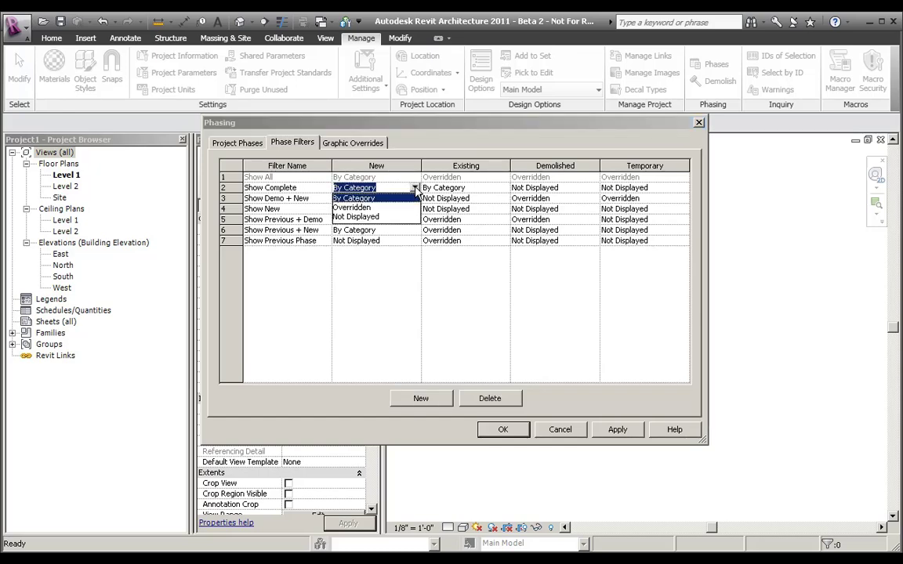
pyautogui.click(414, 189)
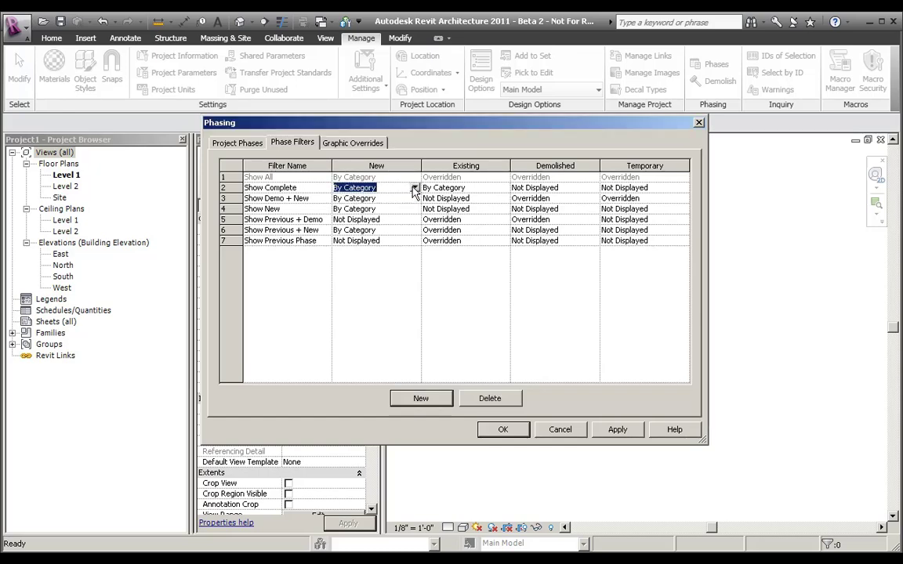
pyautogui.click(413, 188)
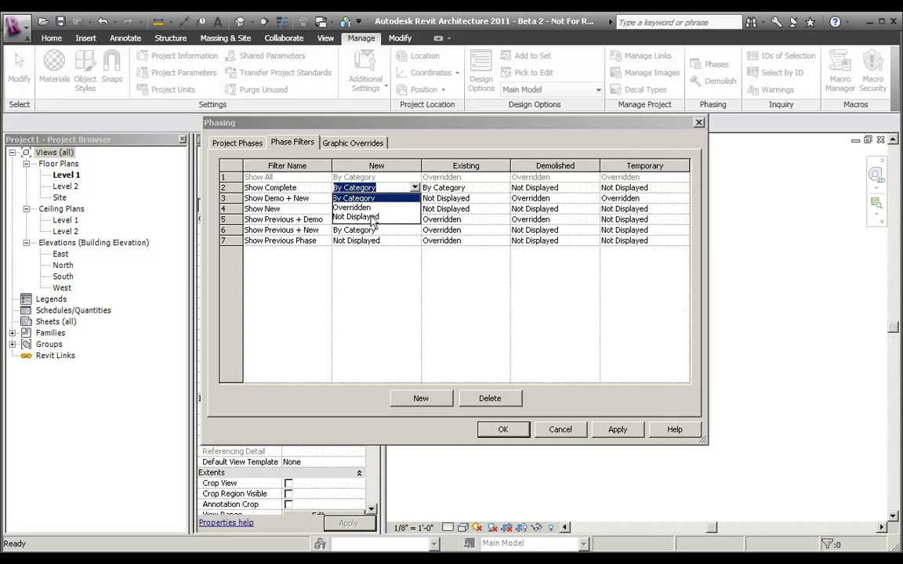
pyautogui.click(373, 288)
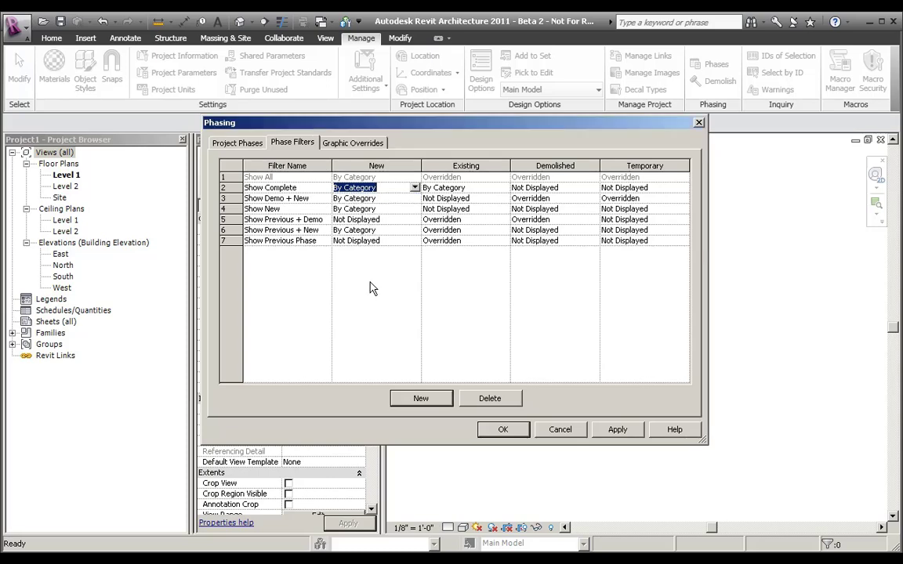
# Review the phasing graphic overrides for each phase status and close the phasing settings.
pyautogui.click(354, 141)
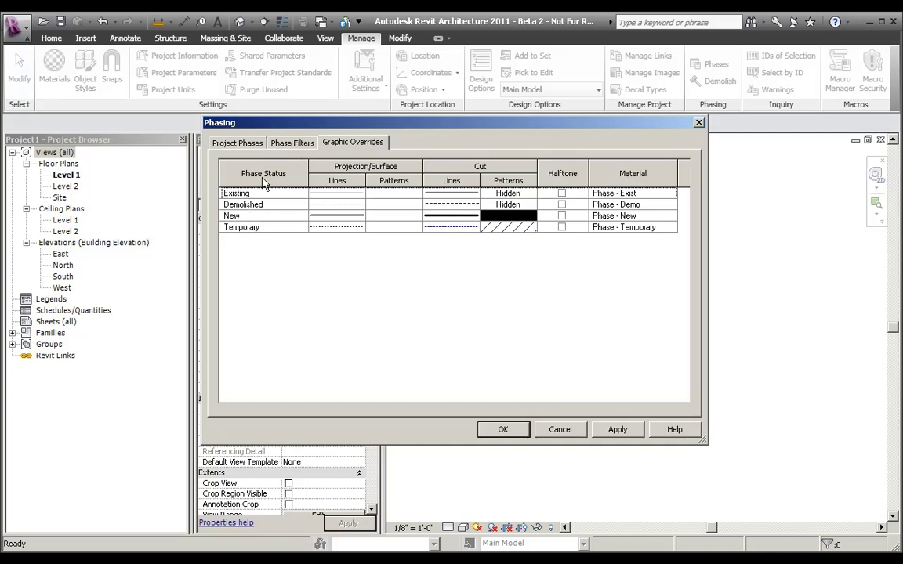
pyautogui.click(239, 166)
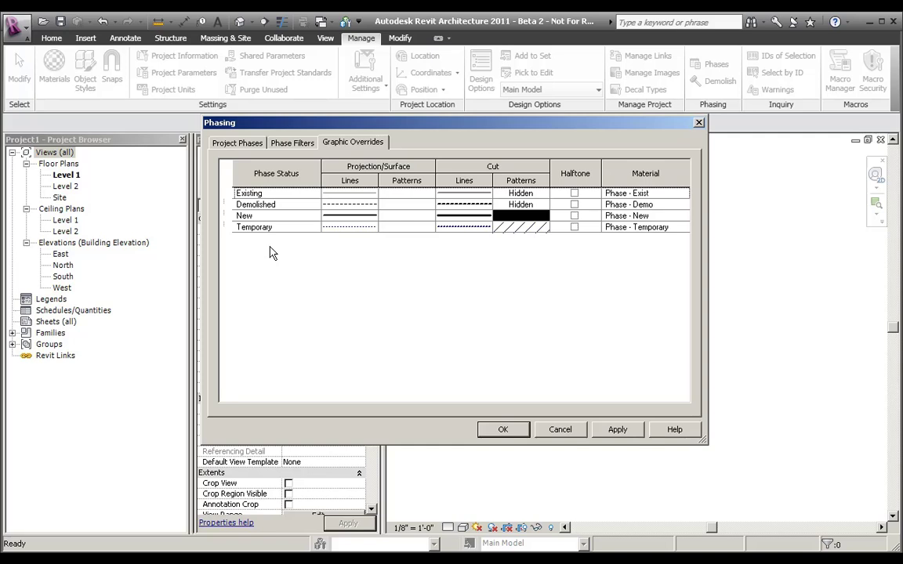
pyautogui.click(504, 430)
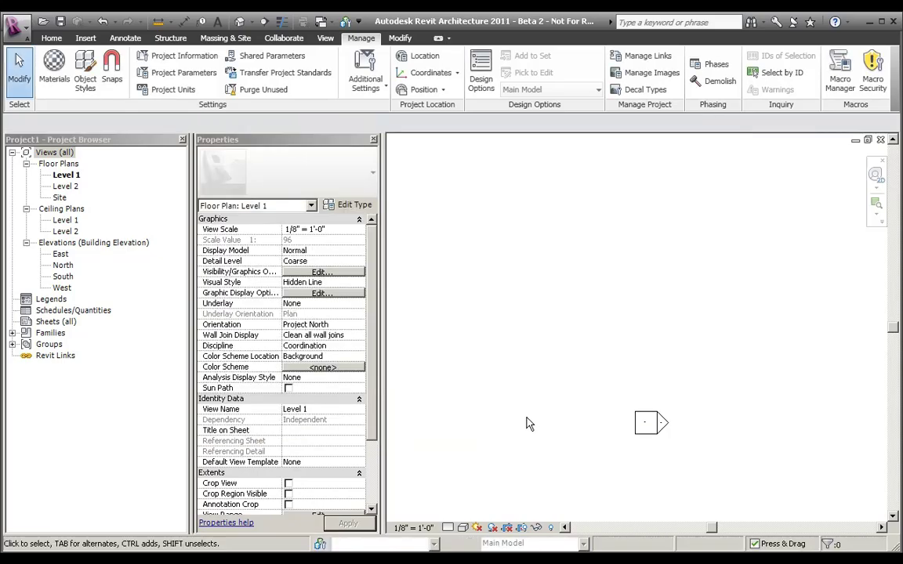